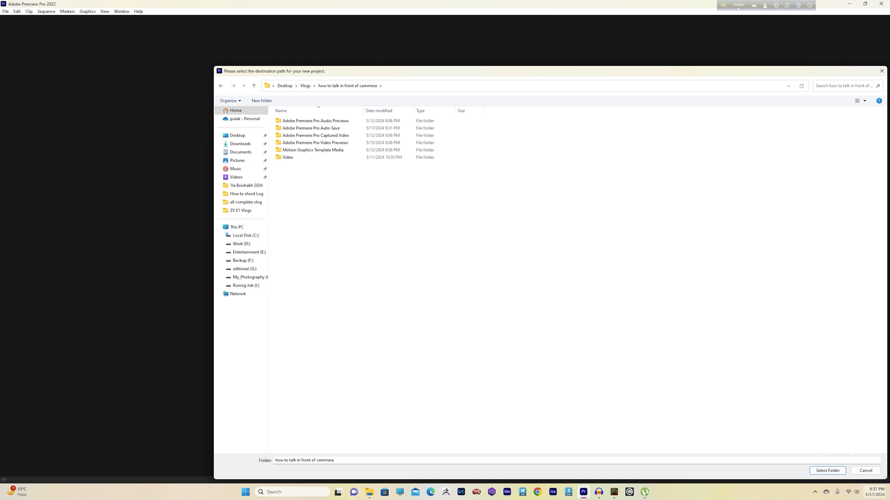
- Create the proxy project in the "how to talk in front of cammera" folder and add a sequence with the my vlog preset
{"action": "left_click", "coordinate": [827, 470]}
{"action": "left_click", "coordinate": [514, 344]}
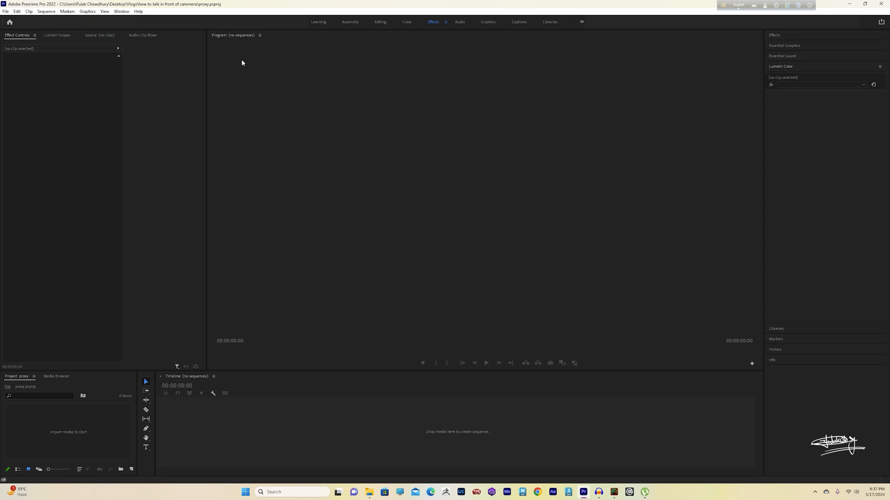
{"action": "right_click", "coordinate": [267, 106]}
{"action": "mouse_move", "coordinate": [287, 135]}
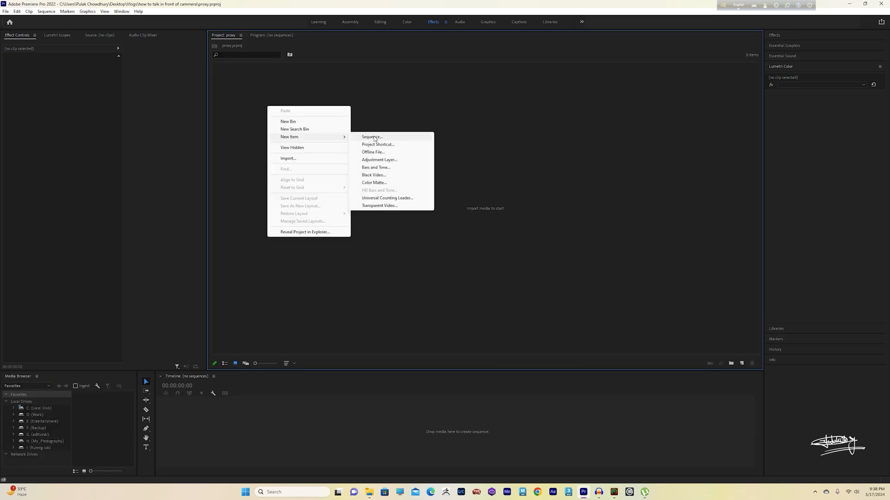
{"action": "left_click", "coordinate": [373, 137]}
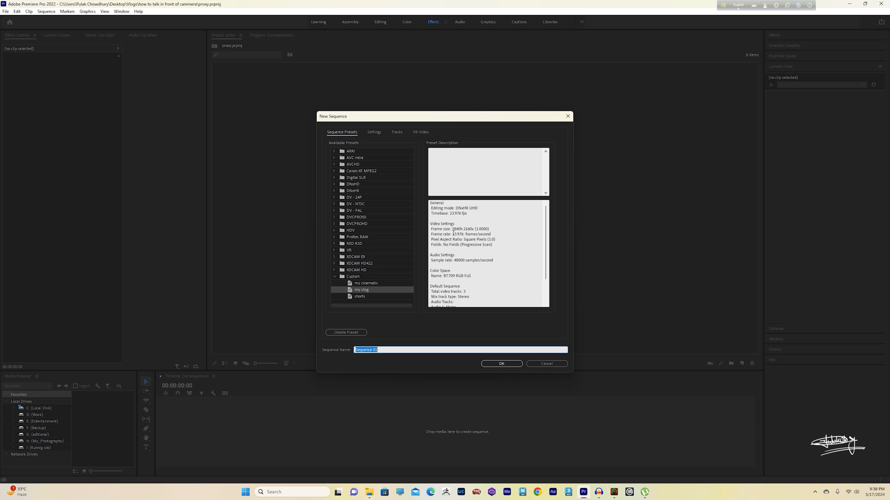
{"action": "left_click", "coordinate": [505, 365]}
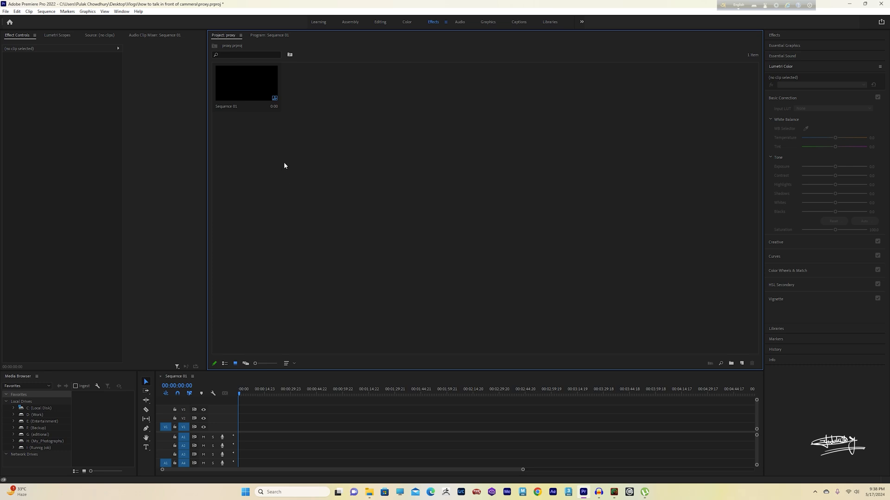
- Import C6741.MP4 from the CLIP folder and place it on track V1 at the start of the sequence
{"action": "double_click", "coordinate": [284, 165]}
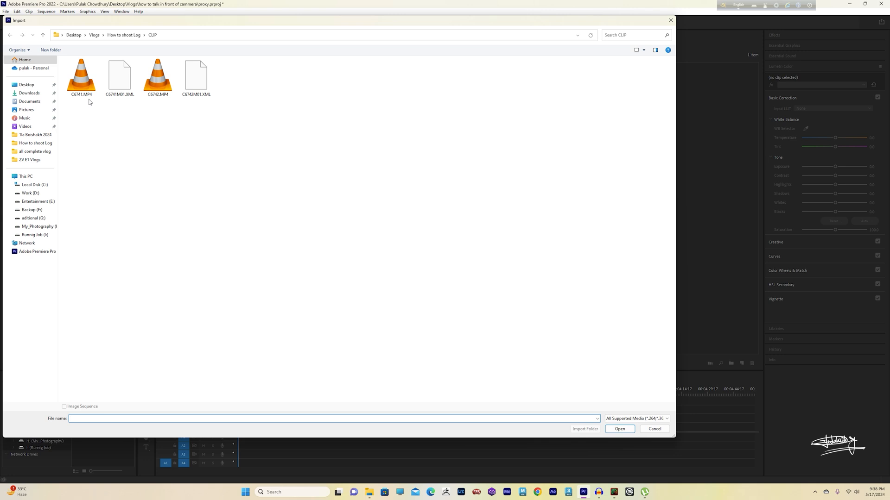
{"action": "double_click", "coordinate": [81, 76]}
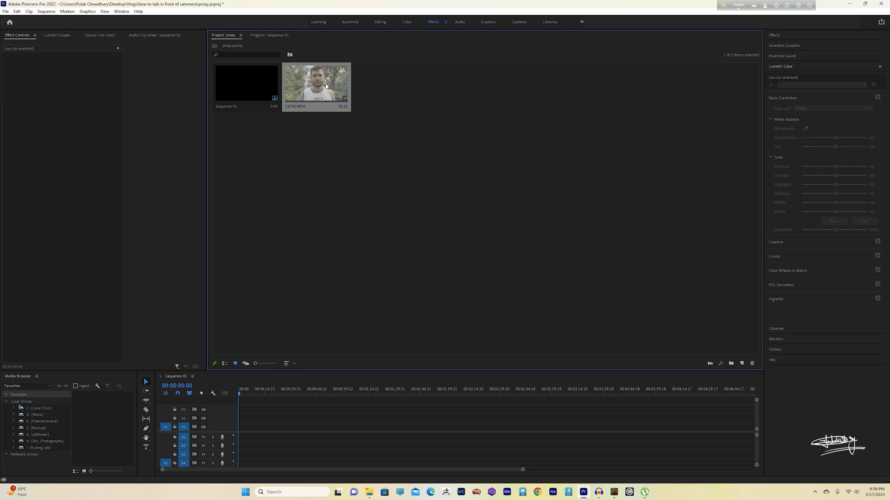
{"action": "left_click_drag", "start_coordinate": [324, 86], "coordinate": [239, 427]}
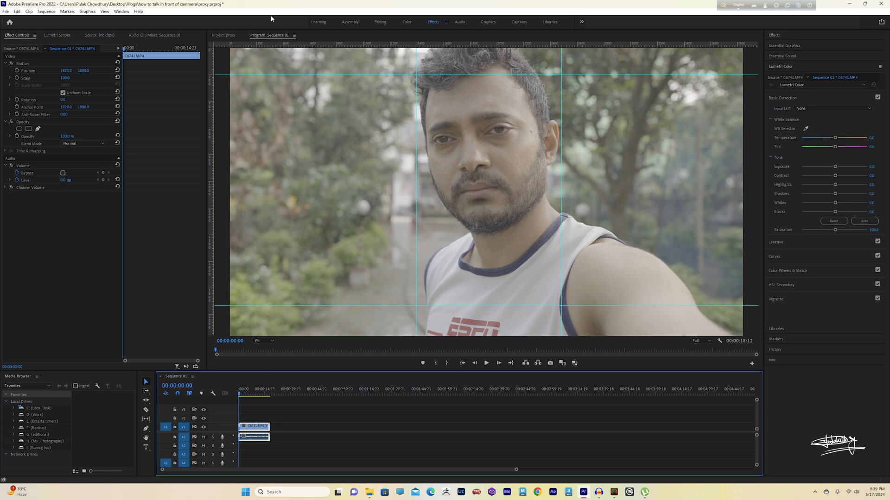
- Open the Create Proxies settings for the C6741.MP4 clip in the project
{"action": "left_click", "coordinate": [224, 35]}
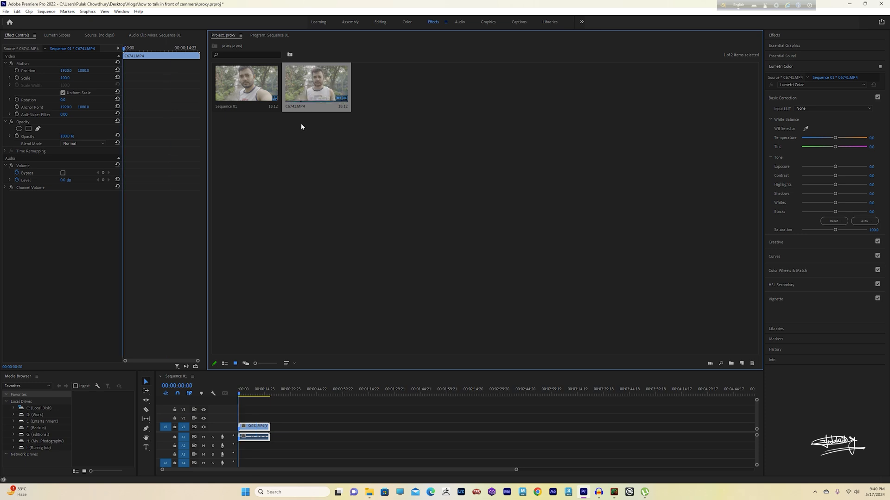
{"action": "left_click", "coordinate": [255, 392]}
{"action": "left_click_drag", "start_coordinate": [255, 393], "coordinate": [236, 393]}
{"action": "left_click", "coordinate": [224, 36]}
{"action": "right_click", "coordinate": [311, 88]}
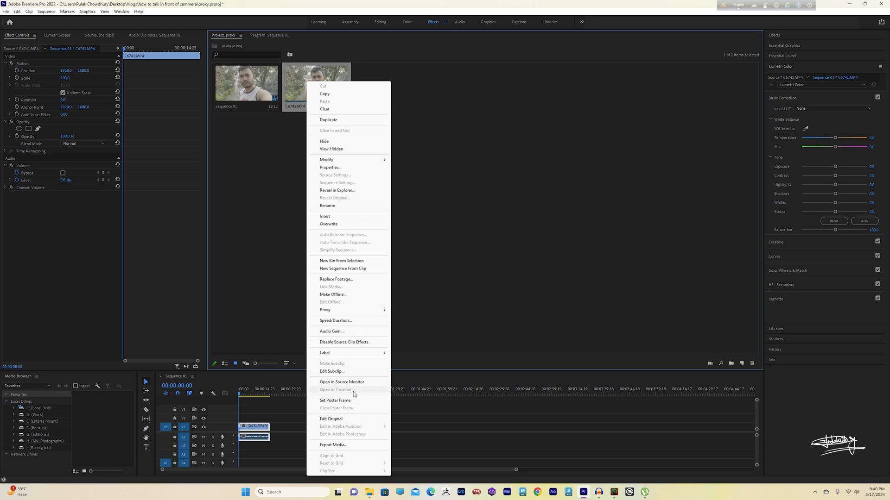
{"action": "mouse_move", "coordinate": [351, 311]}
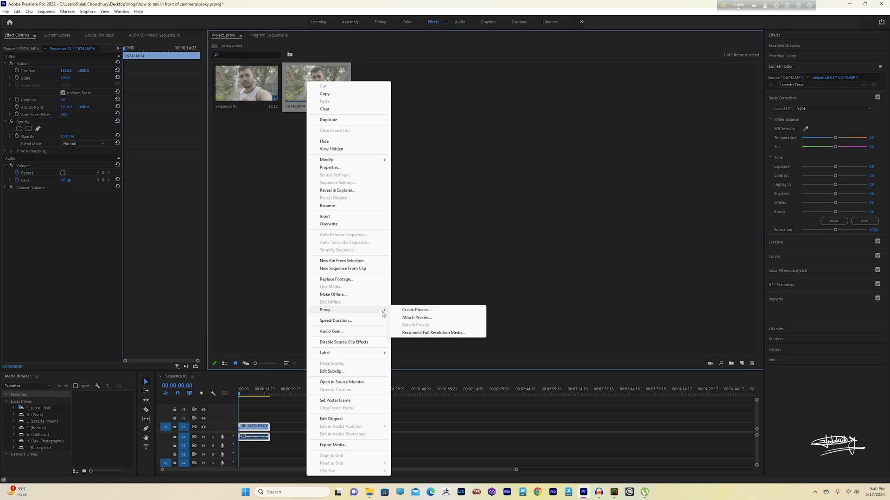
{"action": "left_click", "coordinate": [414, 311]}
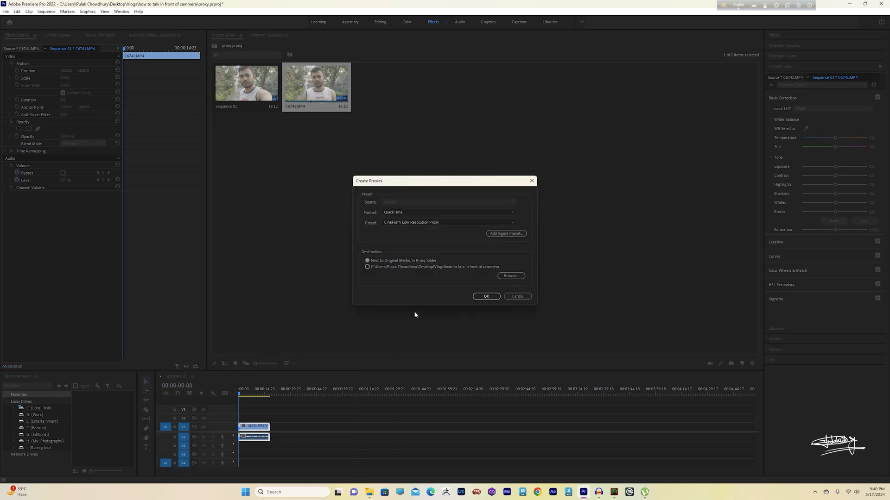
- Create a QuickTime proxy with the CineForm Low Resolution Proxy preset, stored next to the original media in the Proxy folder
{"action": "left_click_drag", "start_coordinate": [456, 183], "coordinate": [441, 178]}
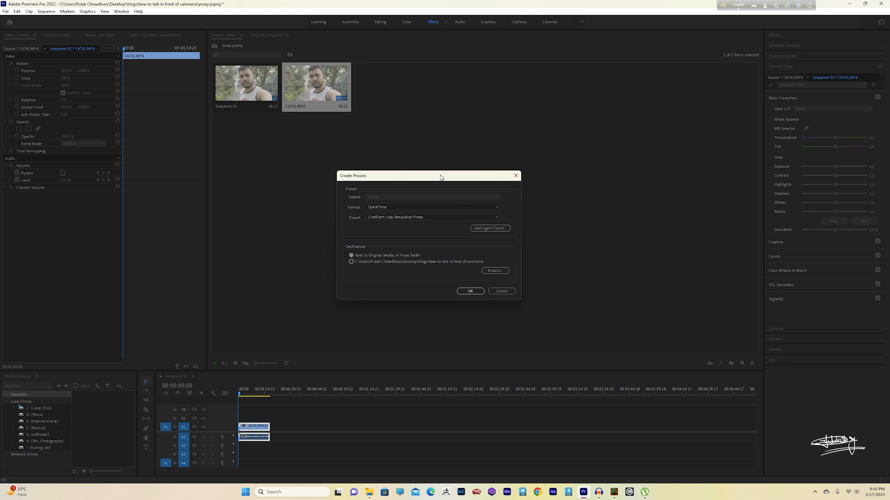
{"action": "left_click", "coordinate": [495, 209]}
{"action": "left_click", "coordinate": [469, 204]}
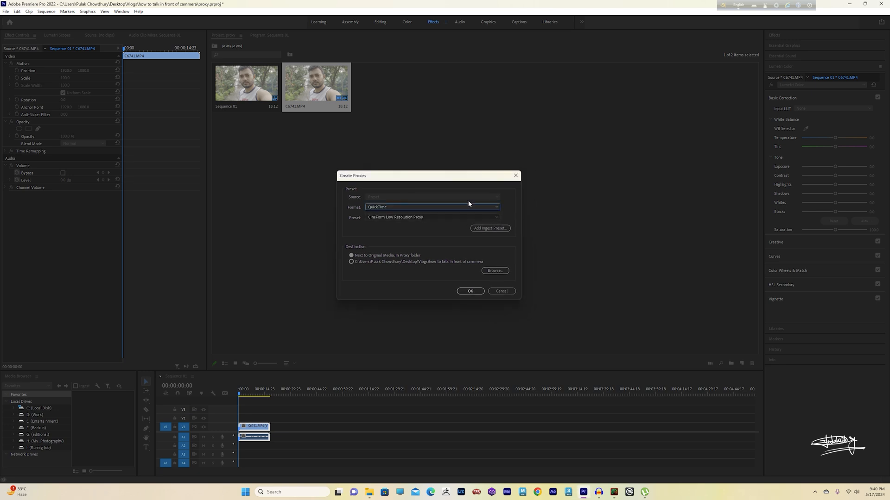
{"action": "left_click", "coordinate": [466, 208]}
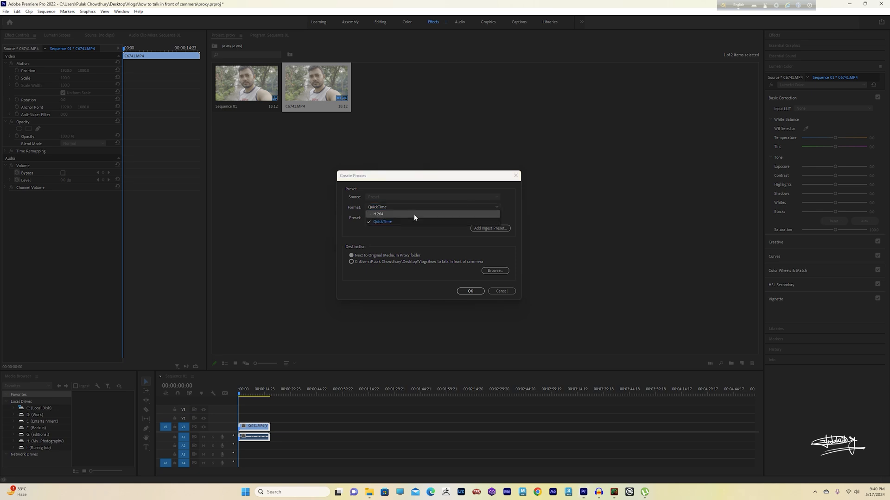
{"action": "left_click", "coordinate": [392, 222]}
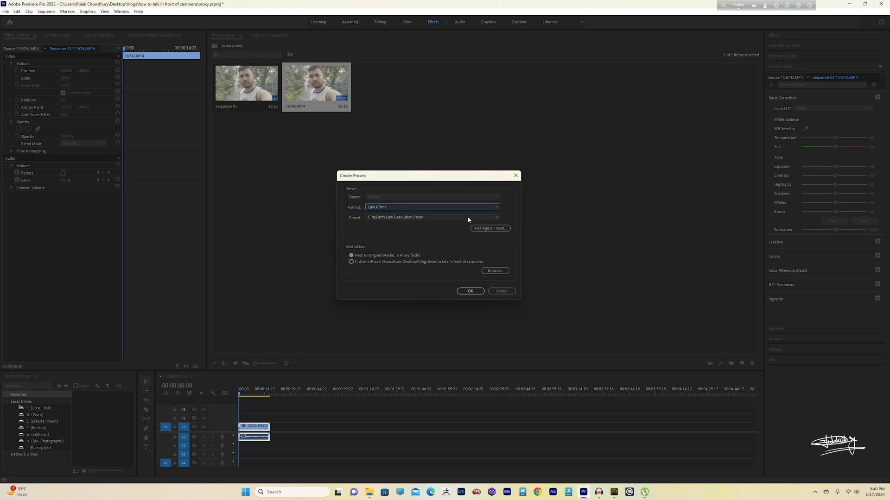
{"action": "left_click", "coordinate": [467, 216]}
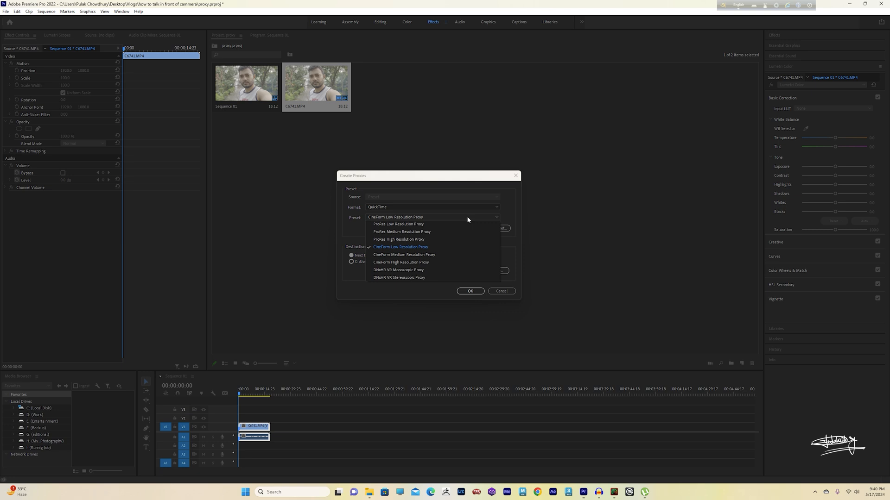
{"action": "left_click", "coordinate": [354, 262]}
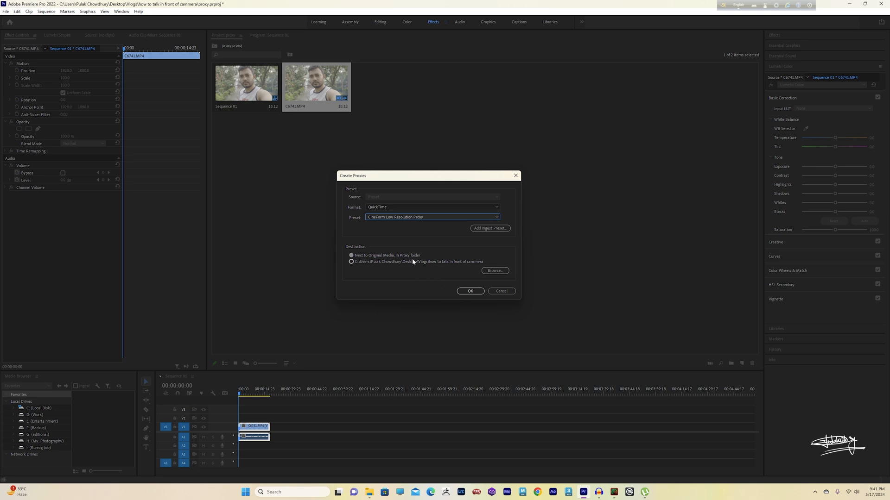
{"action": "left_click", "coordinate": [468, 291]}
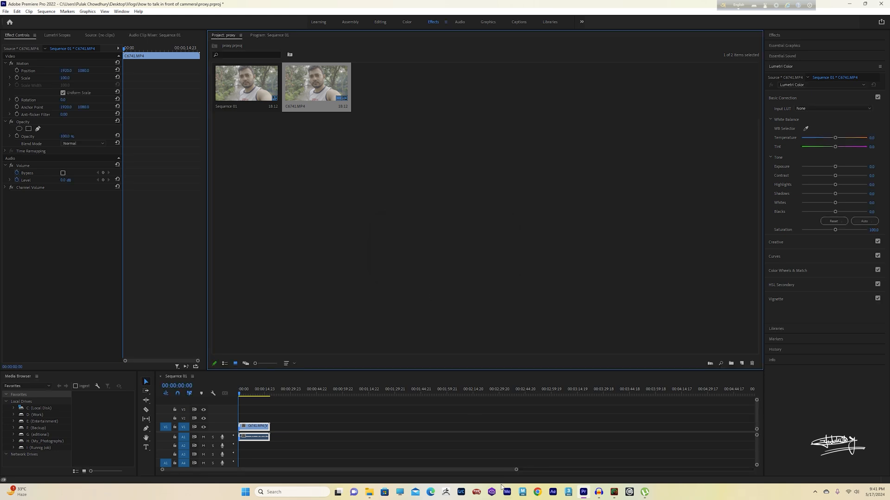
- Switch to Adobe Media Encoder and check the encoding progress of the C6741.MP4 proxy
{"action": "mouse_move", "coordinate": [506, 491]}
{"action": "left_click", "coordinate": [505, 458]}
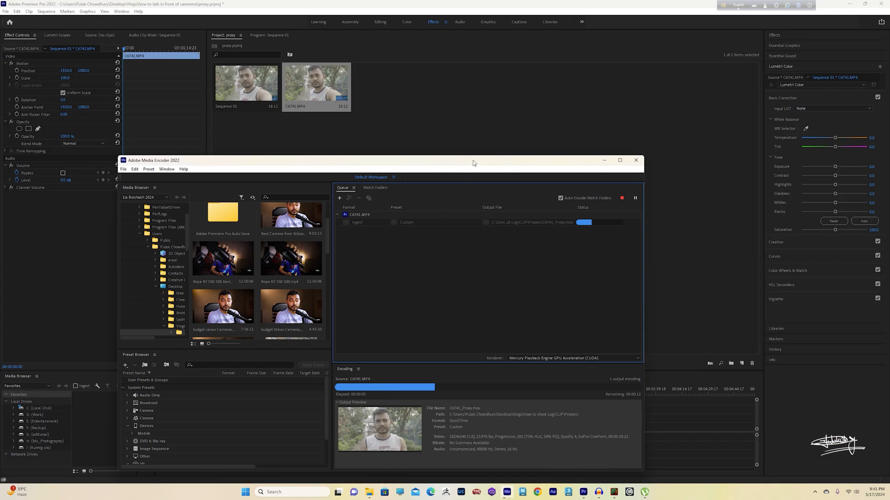
{"action": "left_click_drag", "start_coordinate": [473, 160], "coordinate": [520, 92]}
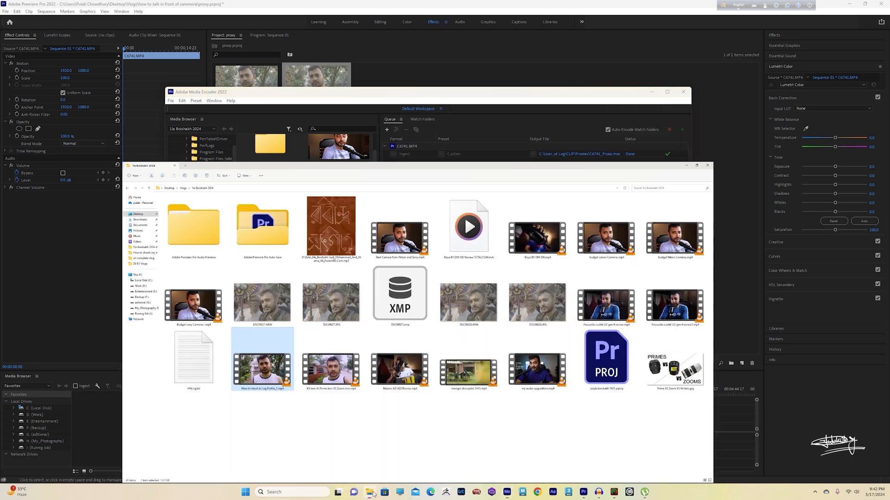
- Switch to File Explorer and look in Vlogs > How to shoot Log > CLIP > Proxies for the generated proxy file
{"action": "left_click", "coordinate": [370, 492]}
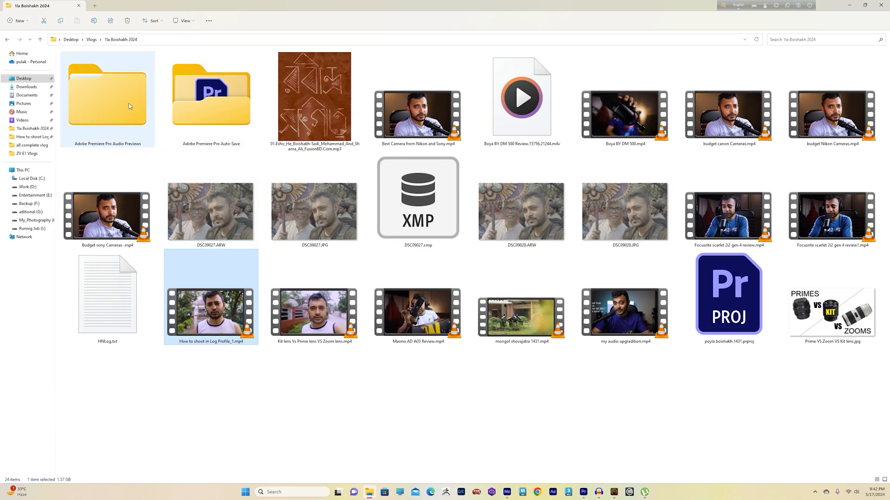
{"action": "left_click", "coordinate": [92, 39]}
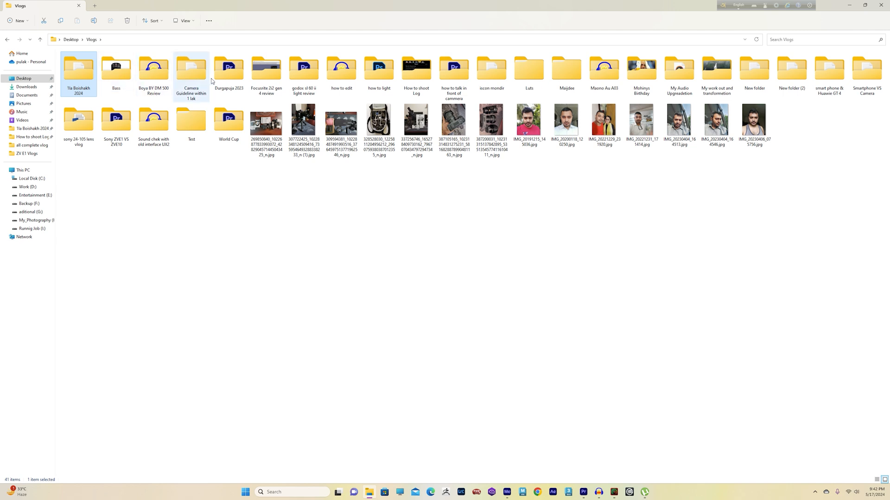
{"action": "double_click", "coordinate": [417, 72]}
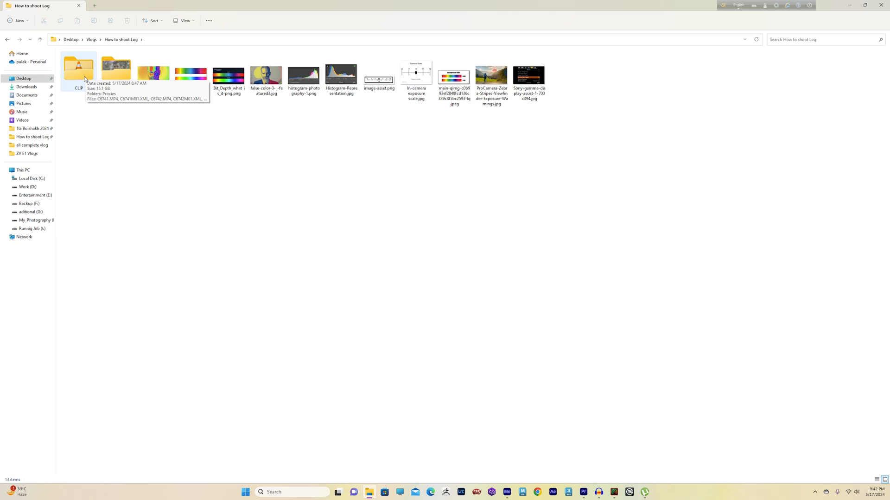
{"action": "double_click", "coordinate": [85, 79]}
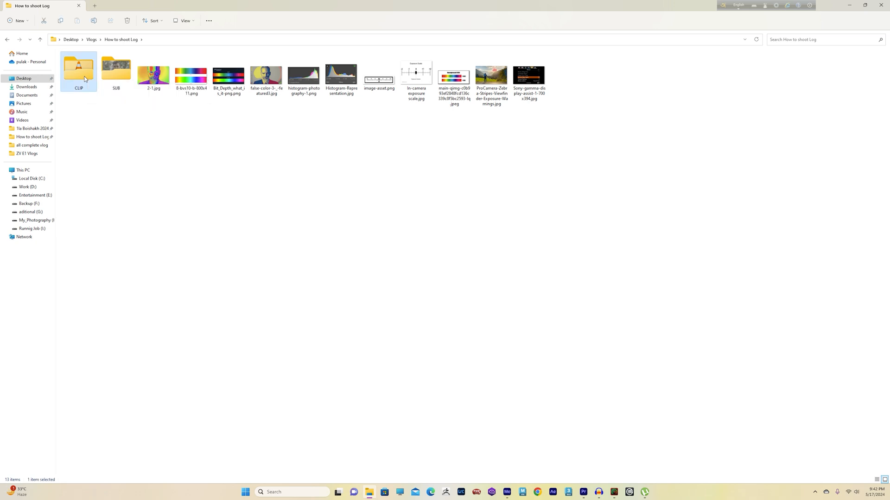
{"action": "double_click", "coordinate": [85, 84]}
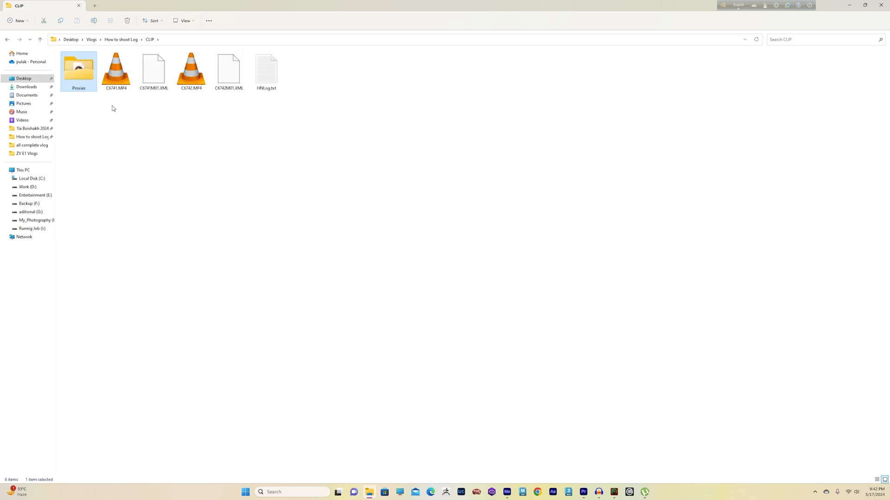
{"action": "double_click", "coordinate": [87, 75]}
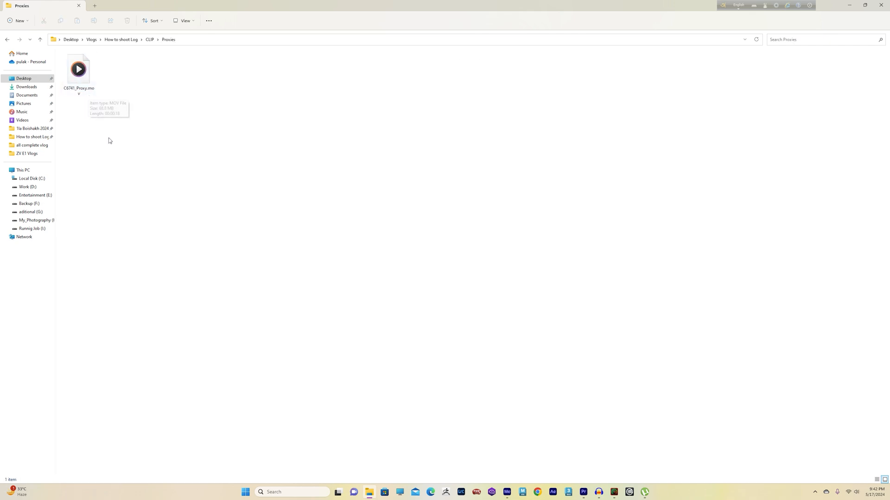
- Return to Premiere Pro and attach C6741_Proxy.mov as the proxy of the C6741.MP4 clip
{"action": "left_click", "coordinate": [583, 492]}
{"action": "right_click", "coordinate": [314, 83]}
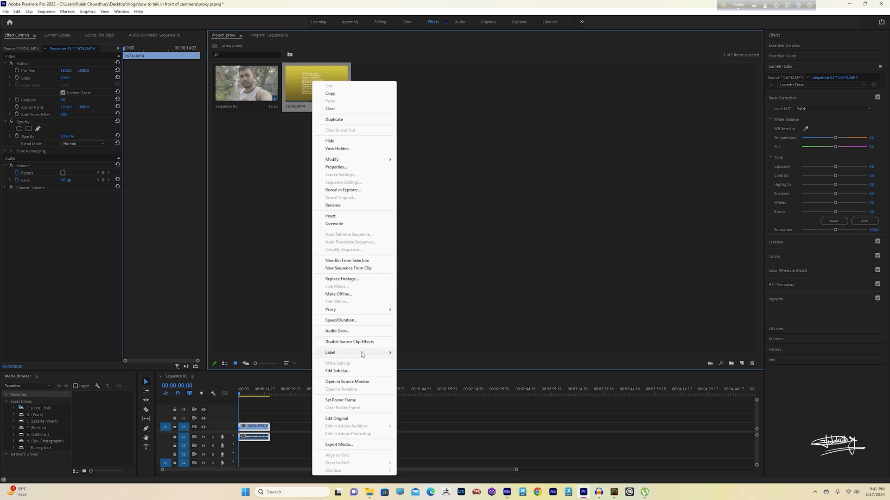
{"action": "mouse_move", "coordinate": [367, 314]}
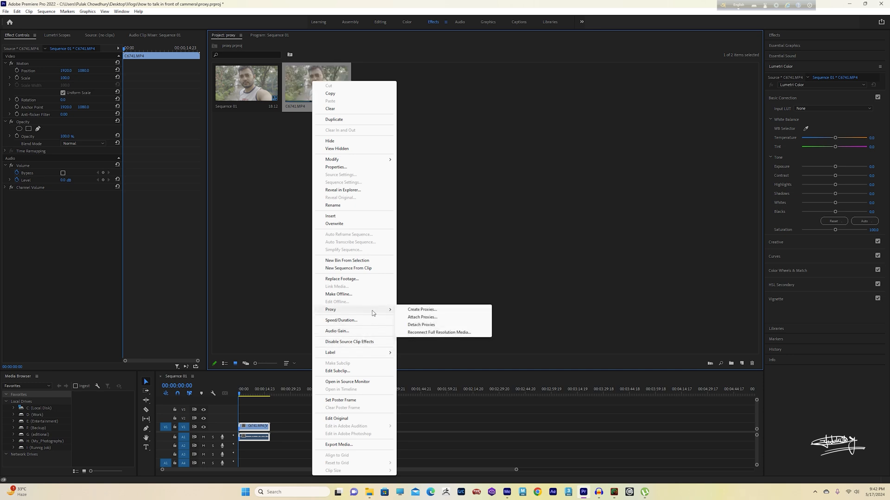
{"action": "left_click", "coordinate": [423, 318]}
{"action": "left_click", "coordinate": [582, 293]}
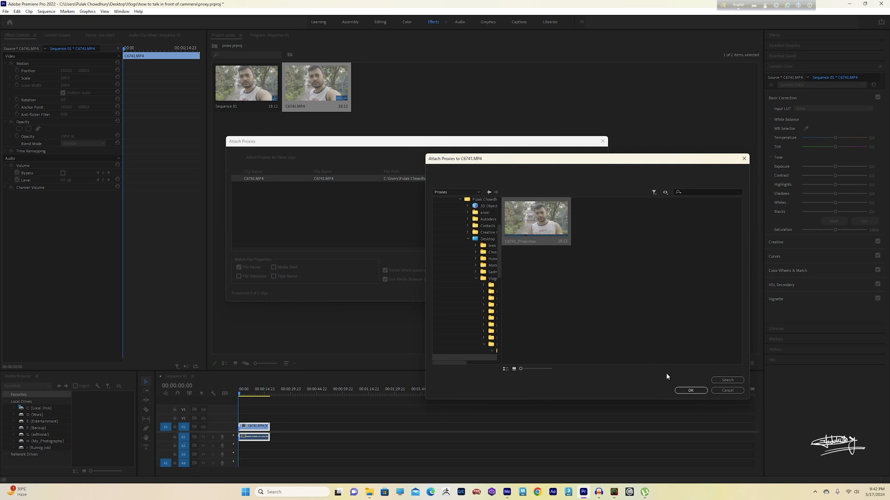
{"action": "left_click", "coordinate": [690, 391]}
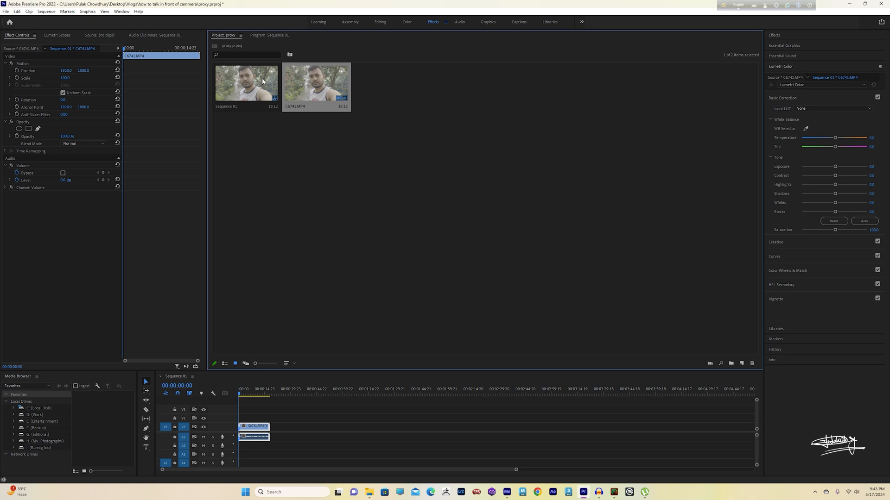
- Check the program monitor's available buttons, turn on Toggle Proxies, and scrub the sequence to 00:00:04:00
{"action": "left_click", "coordinate": [269, 35]}
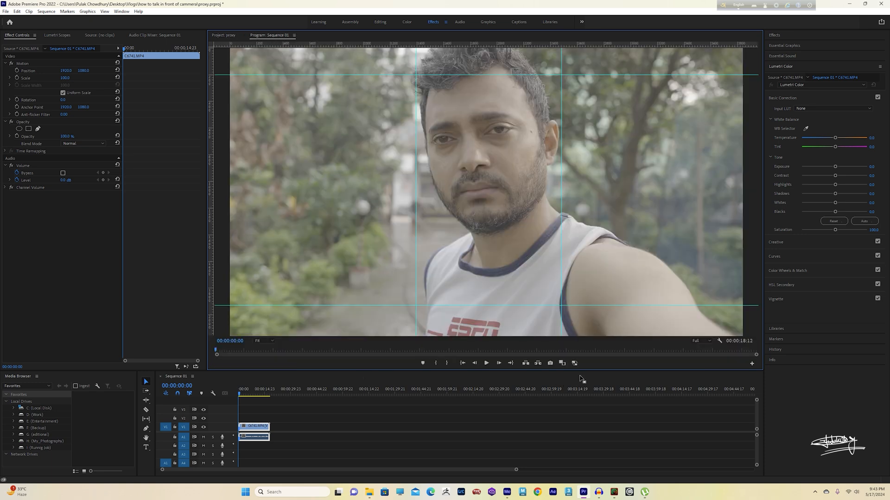
{"action": "left_click", "coordinate": [751, 365]}
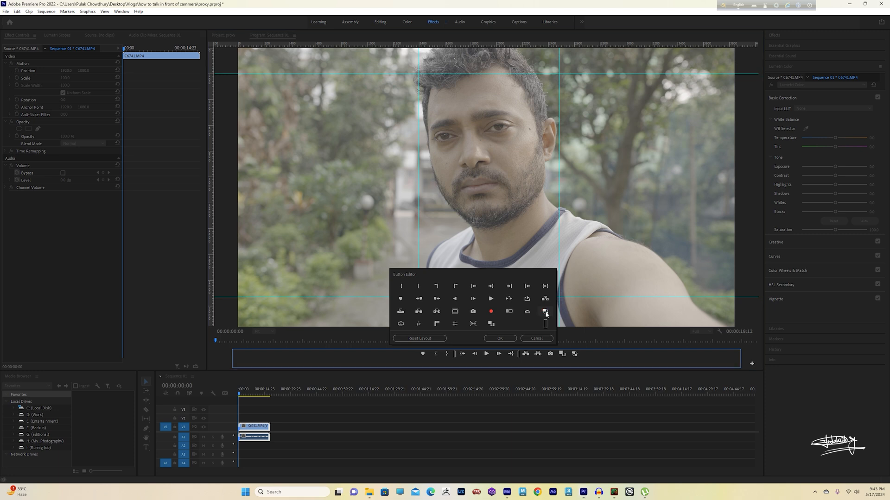
{"action": "left_click", "coordinate": [512, 336]}
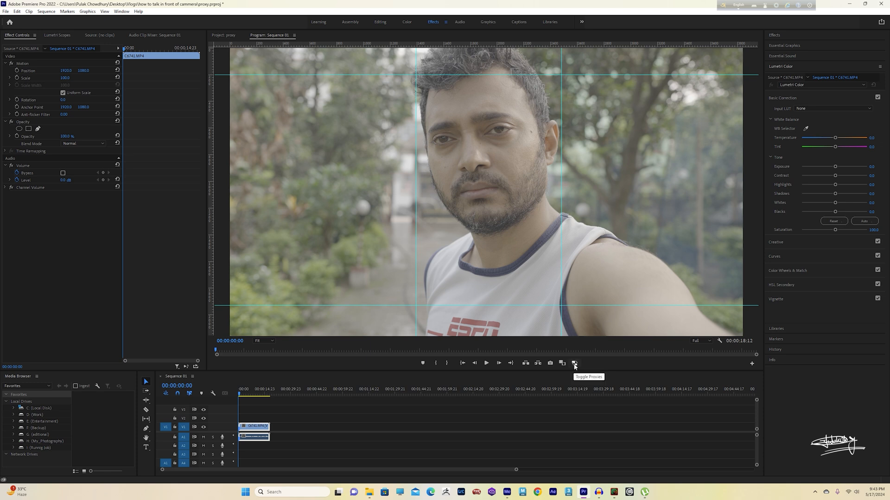
{"action": "left_click", "coordinate": [575, 365]}
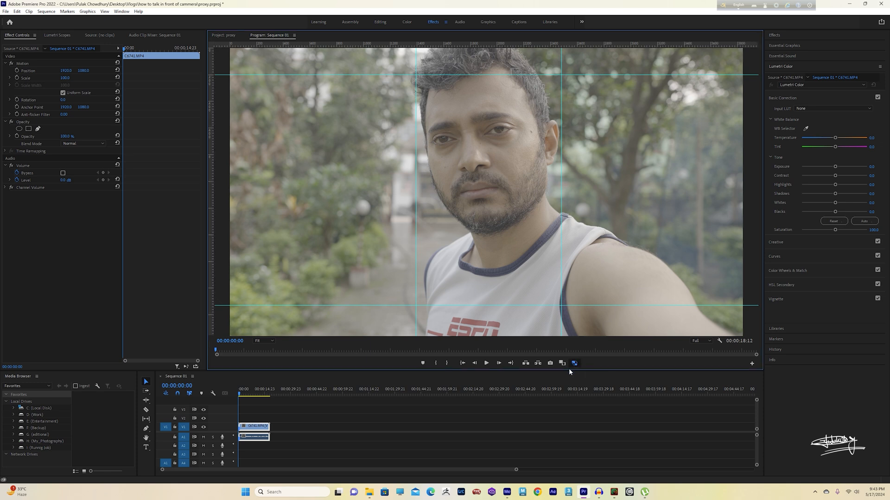
{"action": "left_click", "coordinate": [242, 395]}
{"action": "mouse_move", "coordinate": [242, 394]}
{"action": "left_mouse_down"}
{"action": "mouse_move", "coordinate": [258, 395]}
{"action": "mouse_move", "coordinate": [249, 399]}
{"action": "left_mouse_up"}
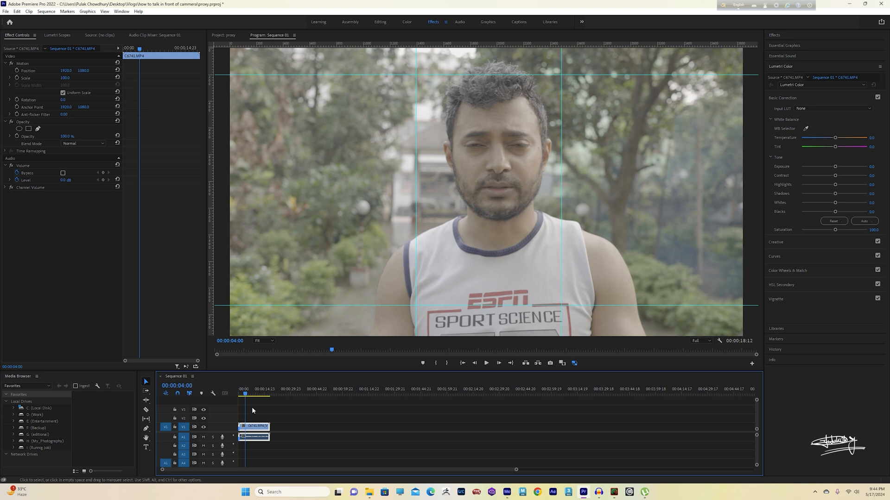
- Open the media export settings for Sequence 01 and turn off Use Proxies
{"action": "left_click", "coordinate": [5, 11]}
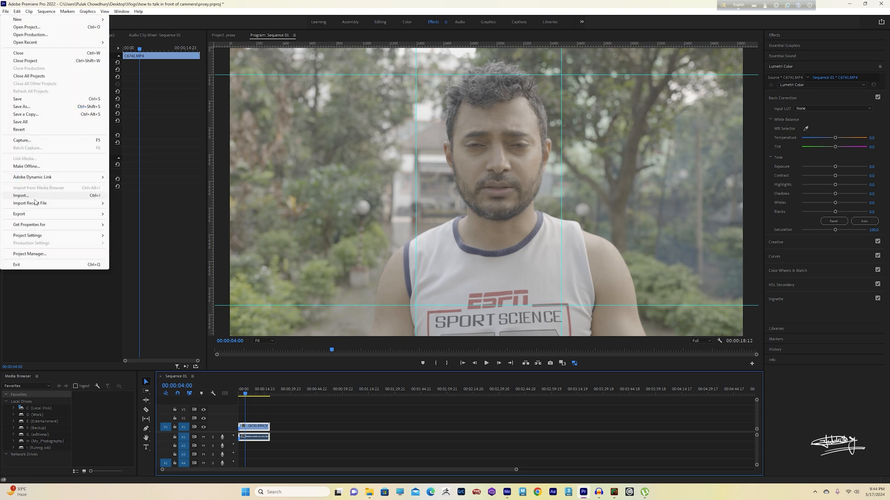
{"action": "mouse_move", "coordinate": [39, 215]}
{"action": "left_click", "coordinate": [154, 216]}
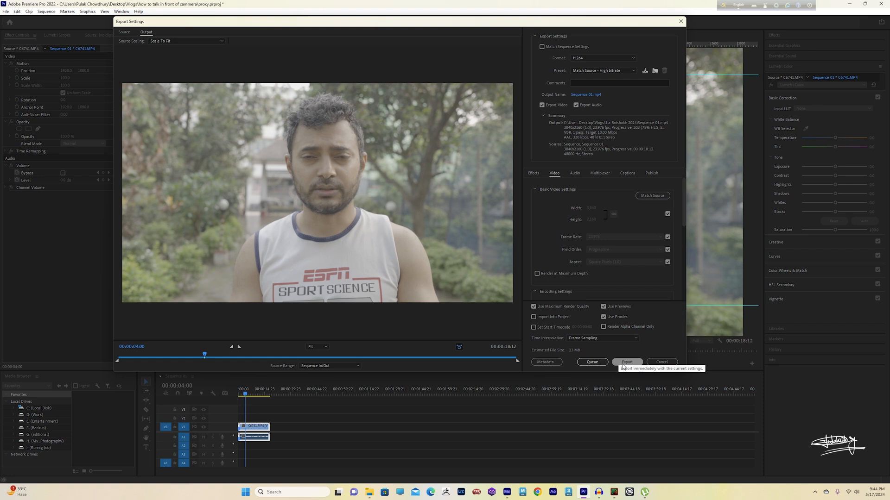
{"action": "left_click", "coordinate": [603, 318]}
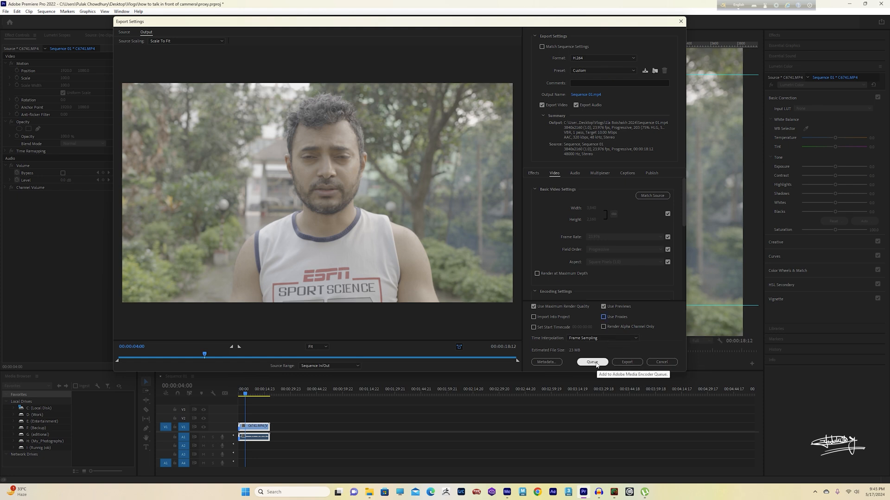